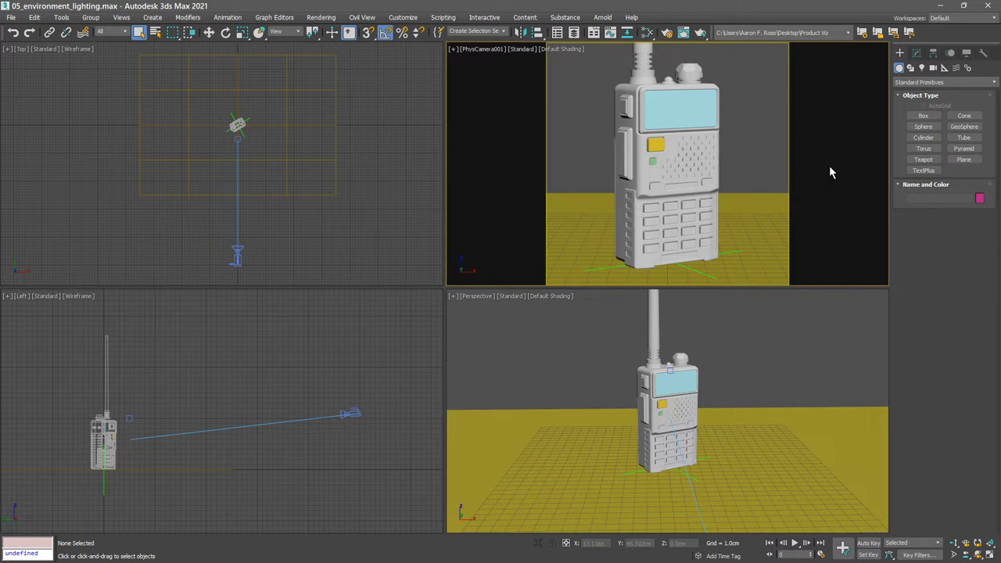
# Rename Plane001 to 'floor' and change its object colour from yellow to grey.
pyautogui.click(813, 201)
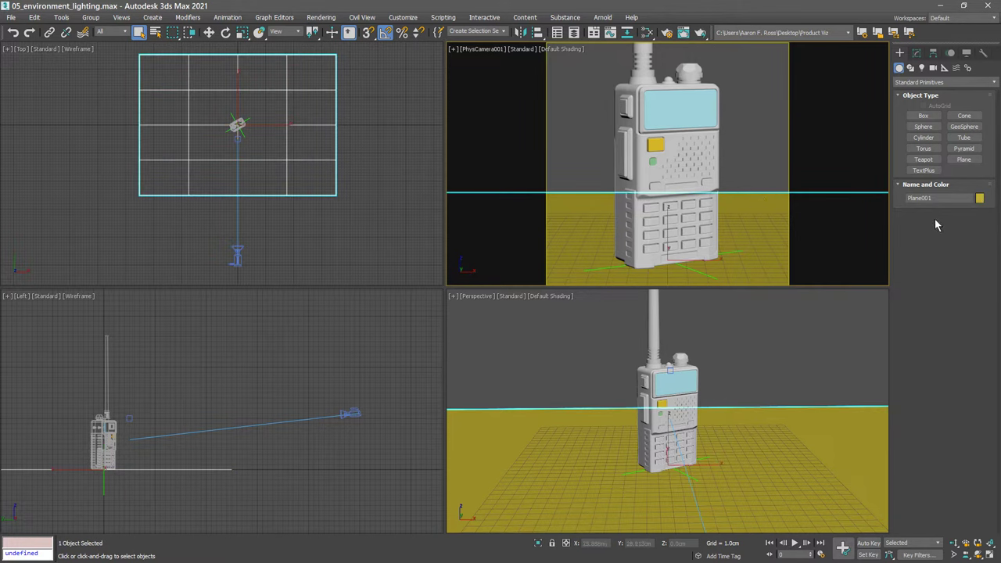
pyautogui.doubleClick(931, 198)
pyautogui.write('floor')
pyautogui.click(980, 199)
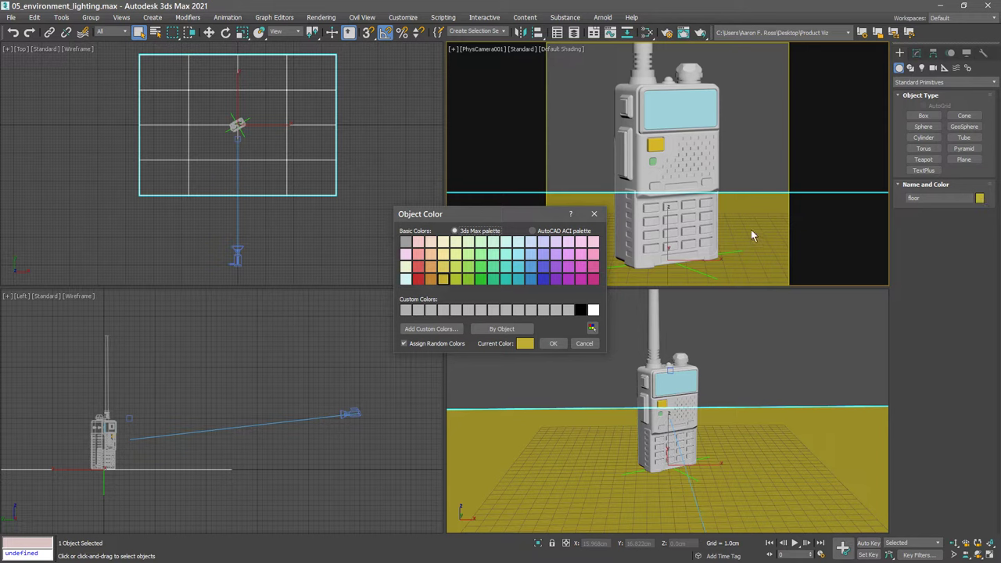
pyautogui.click(405, 311)
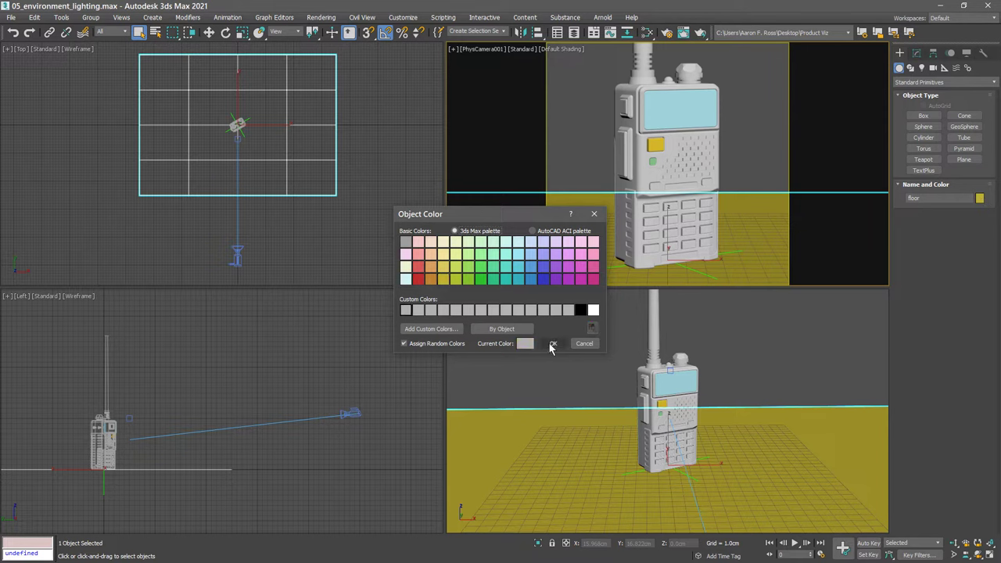
pyautogui.click(551, 344)
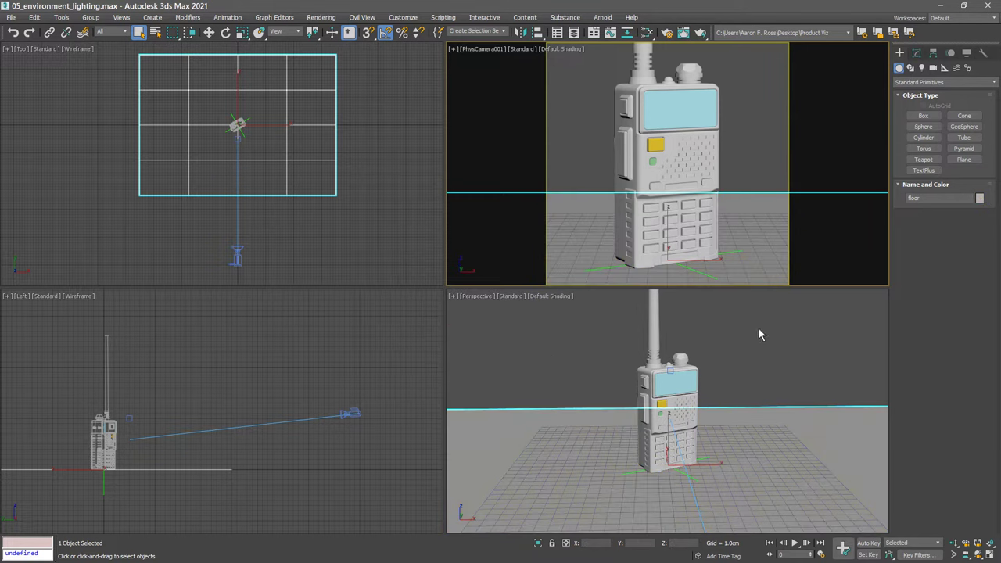
# Place an Arnold light with Skydome shape type in the Top viewport, then activate the camera view.
pyautogui.click(921, 67)
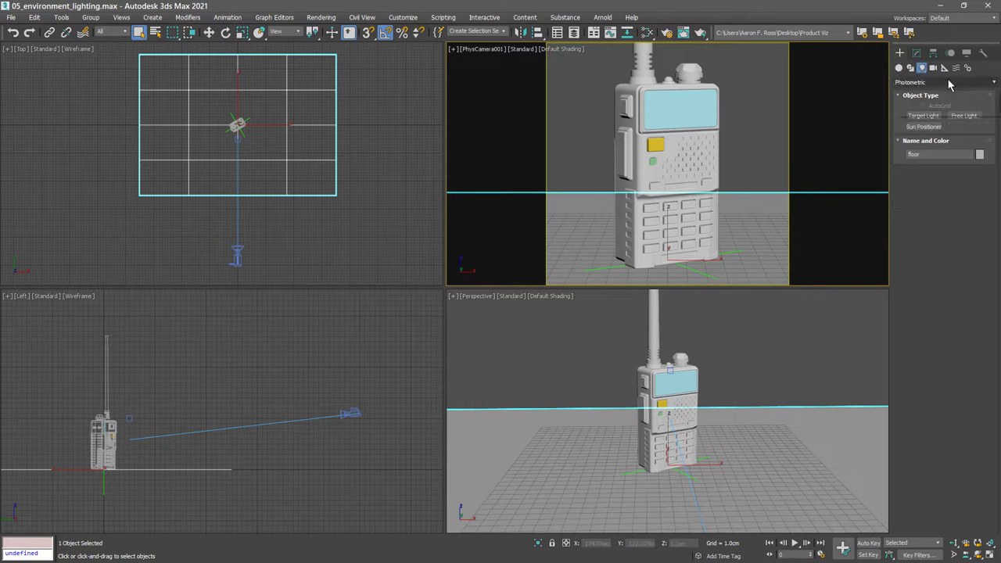
pyautogui.click(949, 83)
pyautogui.click(947, 111)
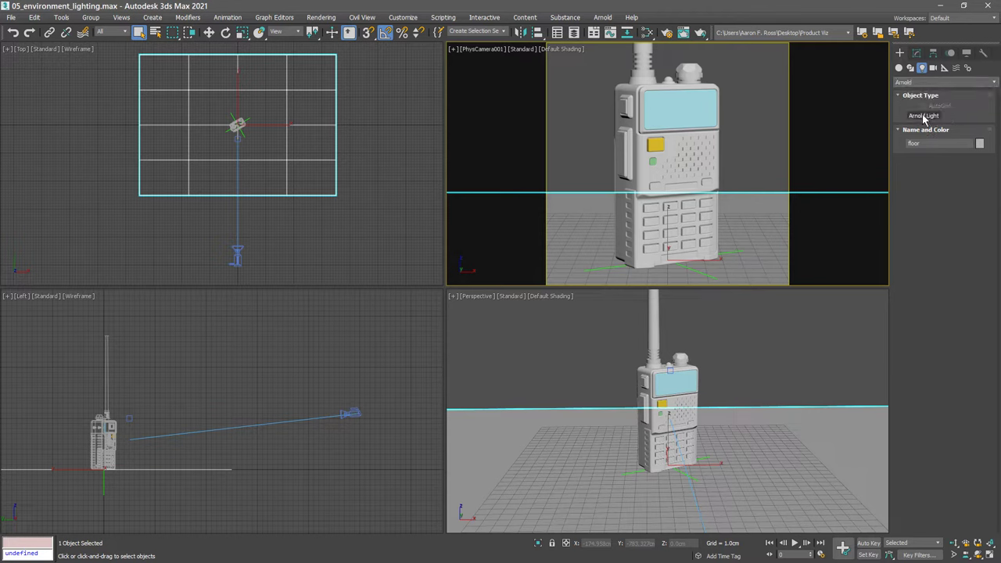
pyautogui.click(924, 116)
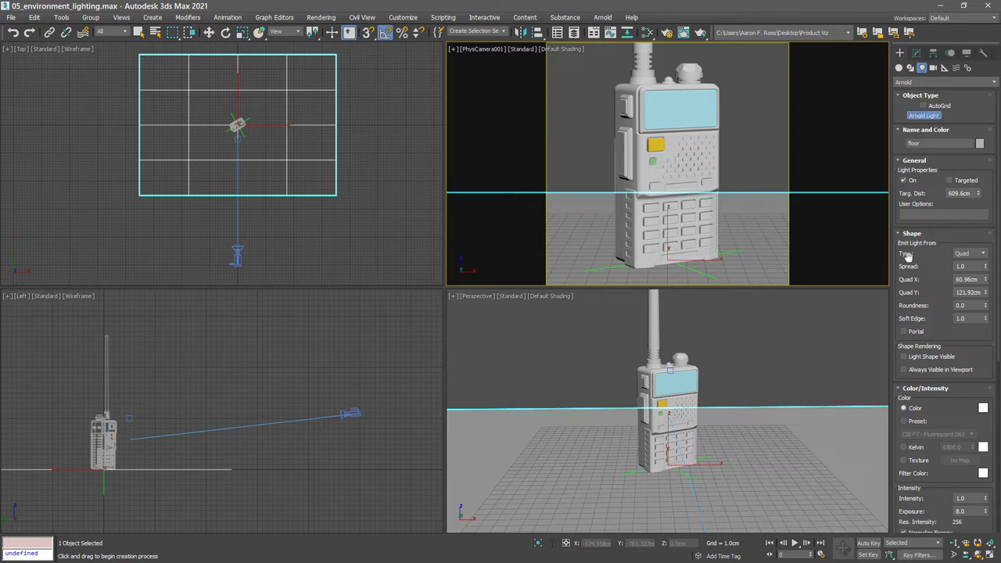
pyautogui.click(984, 254)
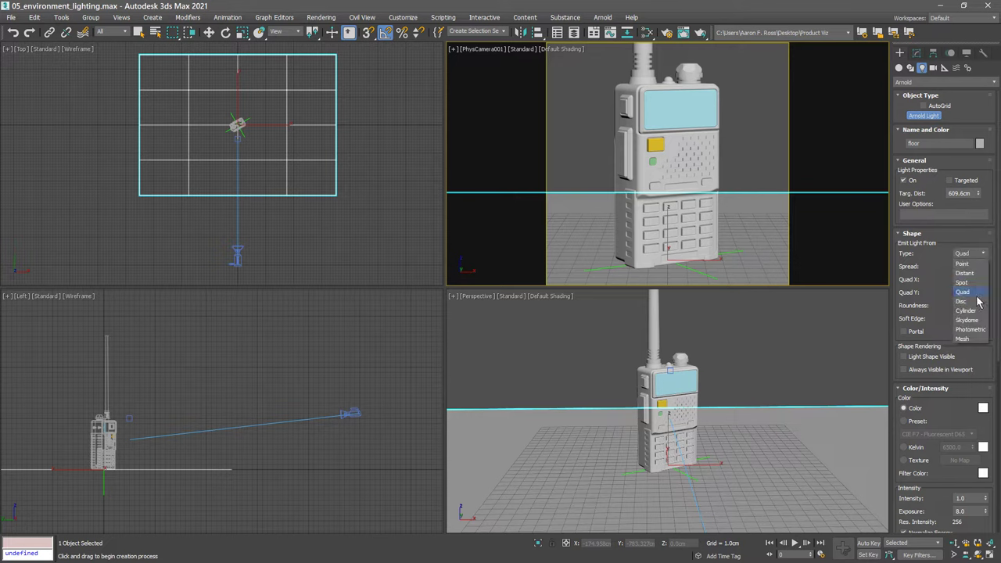
pyautogui.click(978, 321)
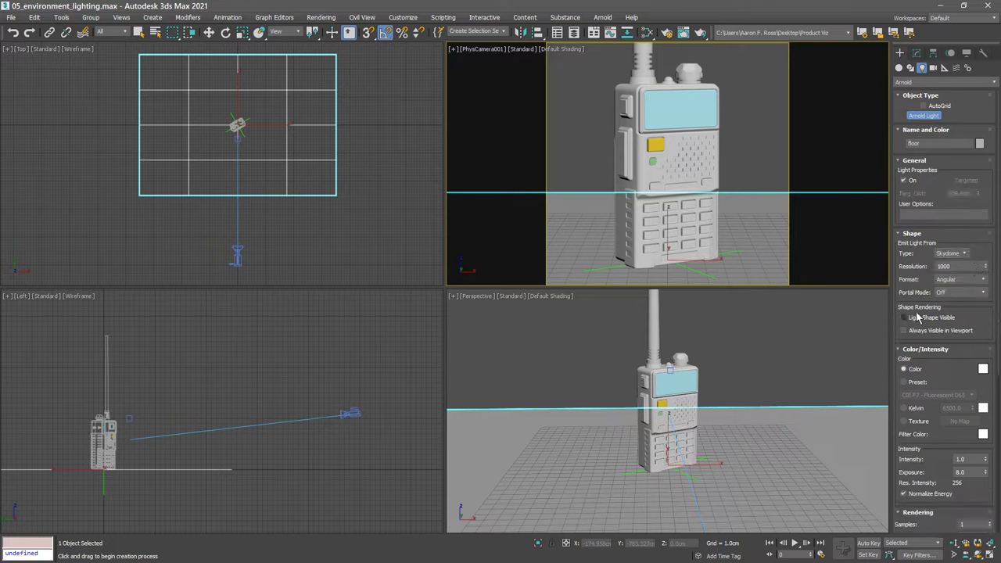
pyautogui.click(107, 221)
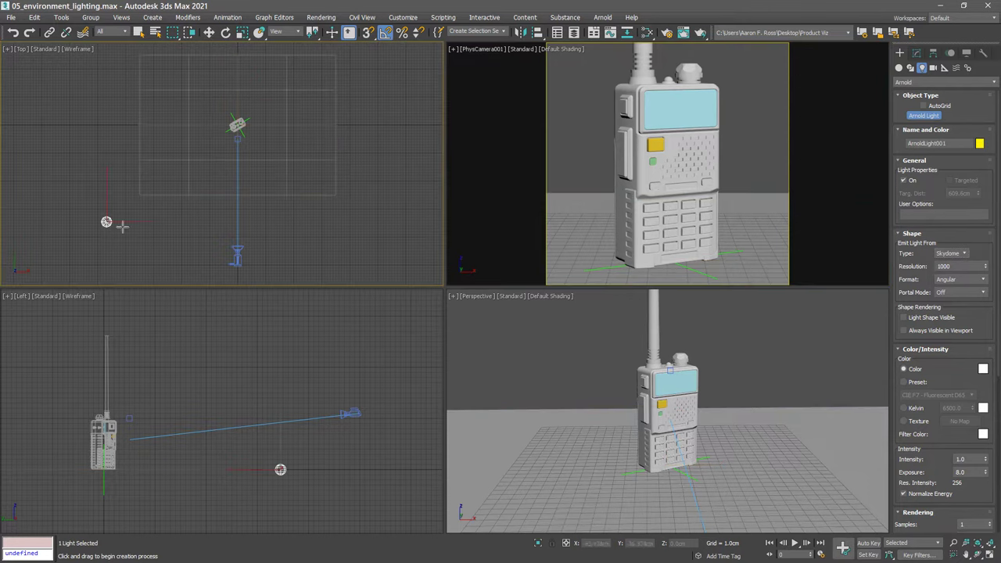
pyautogui.rightClick(180, 244)
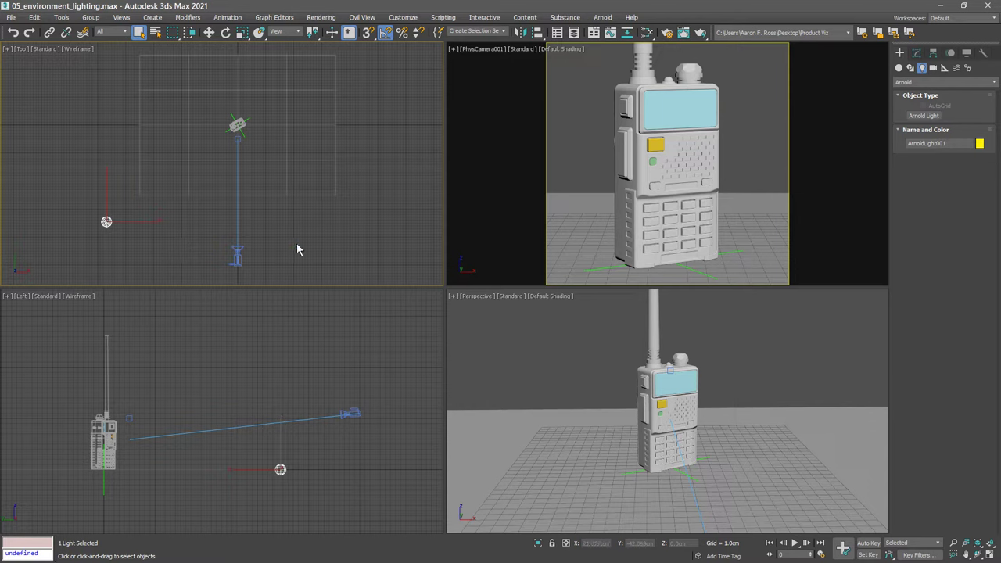
pyautogui.rightClick(571, 124)
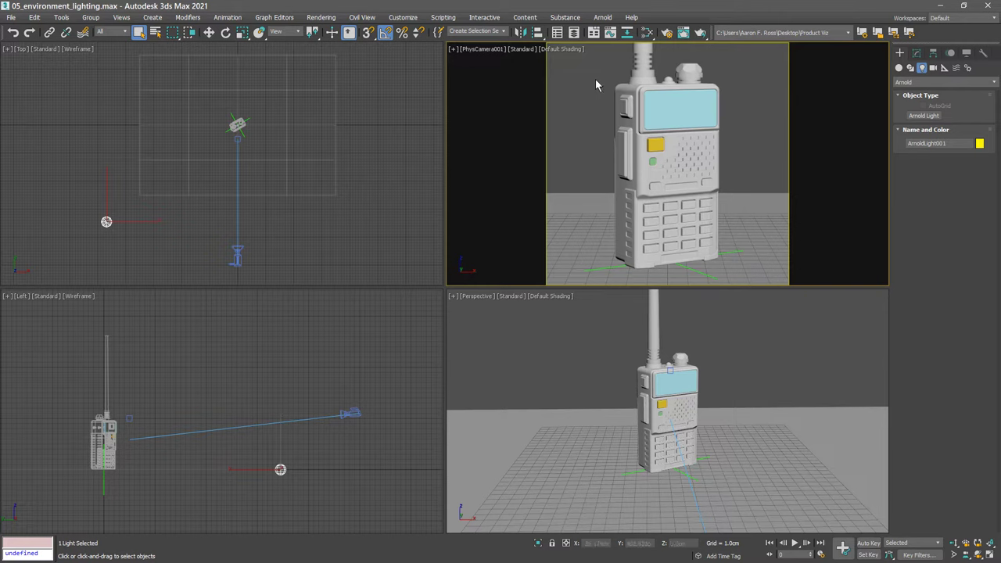
# Open Arnold RenderView, move it aside, and start an interactive IPR render of the camera view.
pyautogui.click(603, 17)
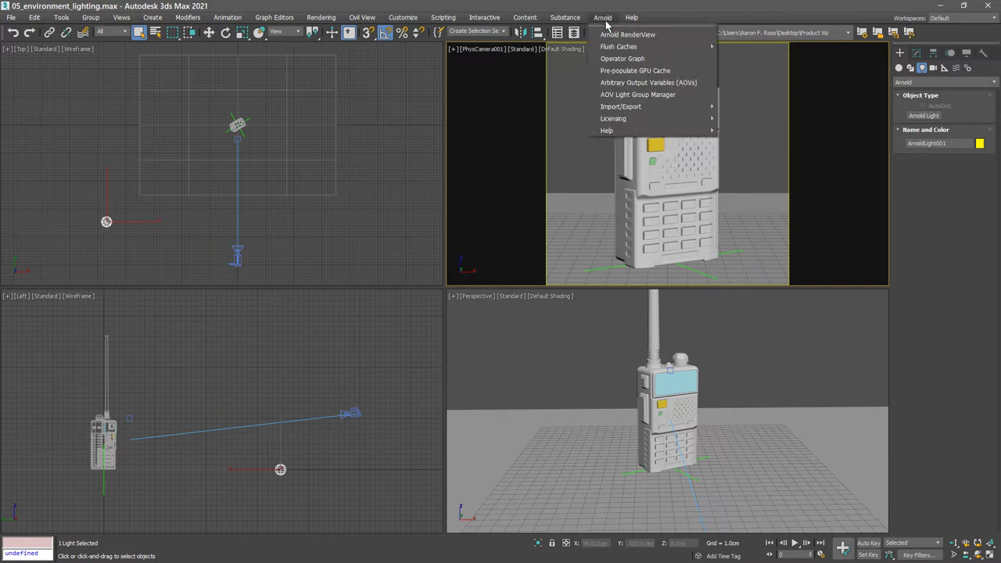
pyautogui.click(658, 35)
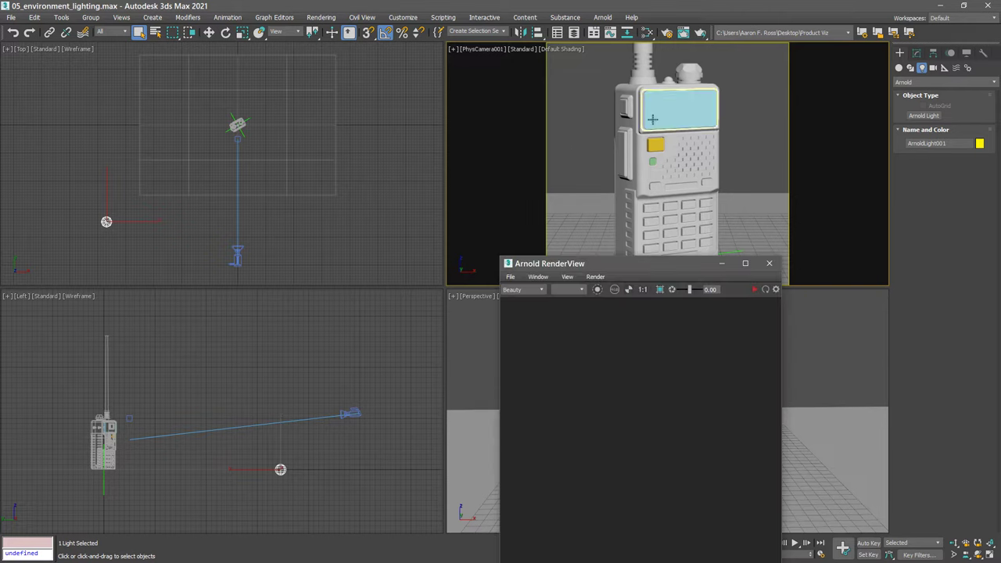
pyautogui.moveTo(661, 268); pyautogui.dragTo(350, 98)
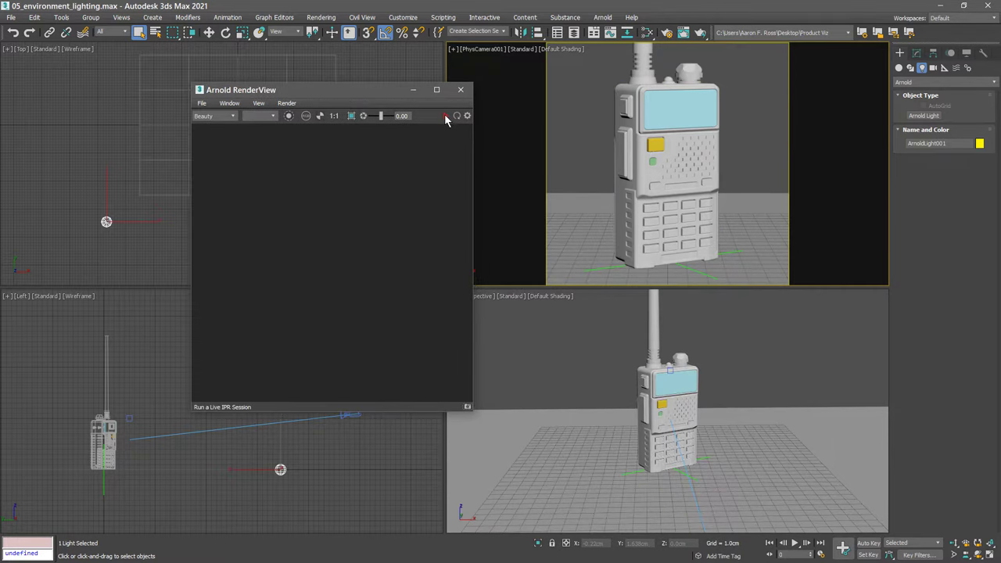
pyautogui.click(447, 118)
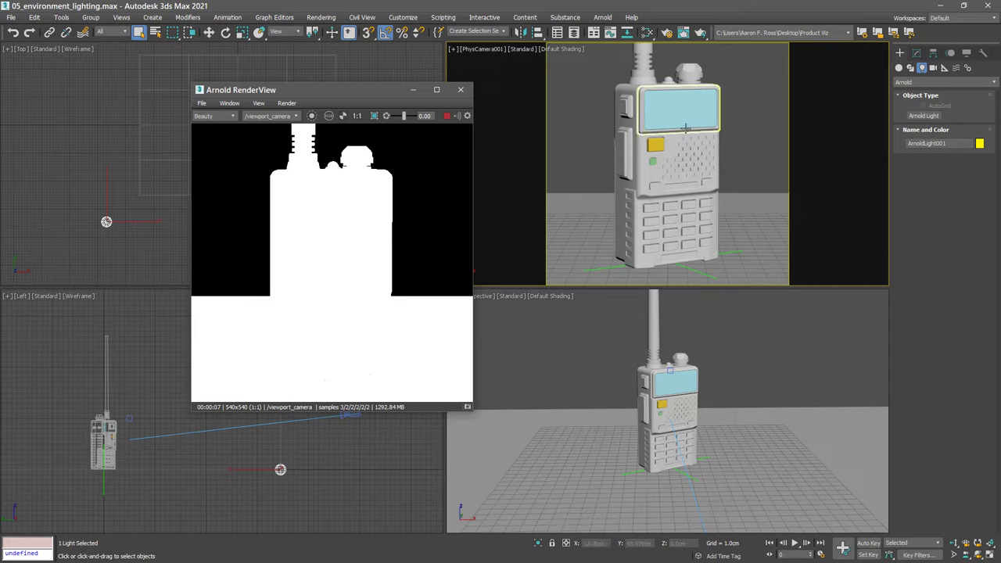
pyautogui.click(918, 55)
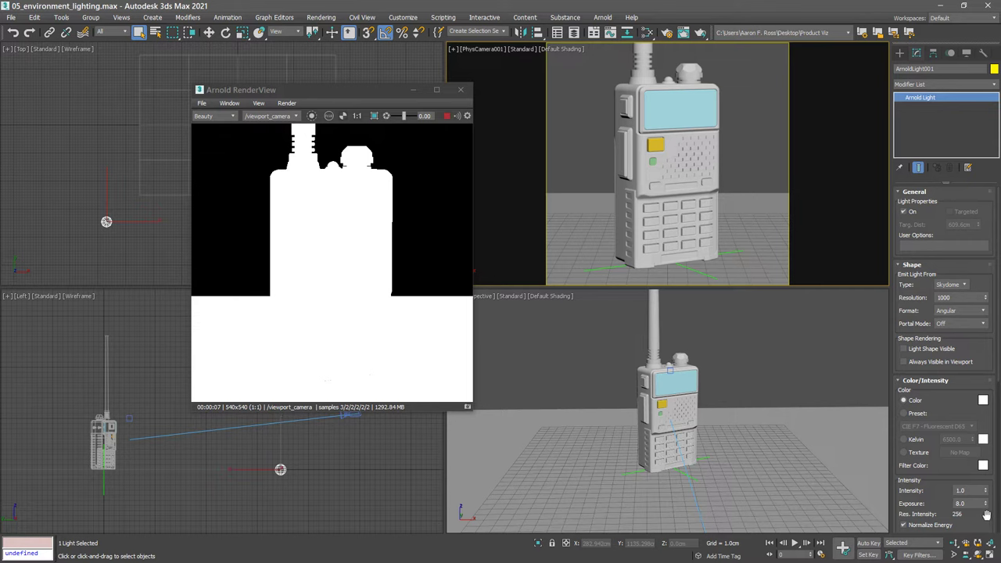
# Drop the skydome light's Exposure to 7, then 6, and finally 1.
pyautogui.doubleClick(967, 504)
pyautogui.write('7')
pyautogui.press('Return')
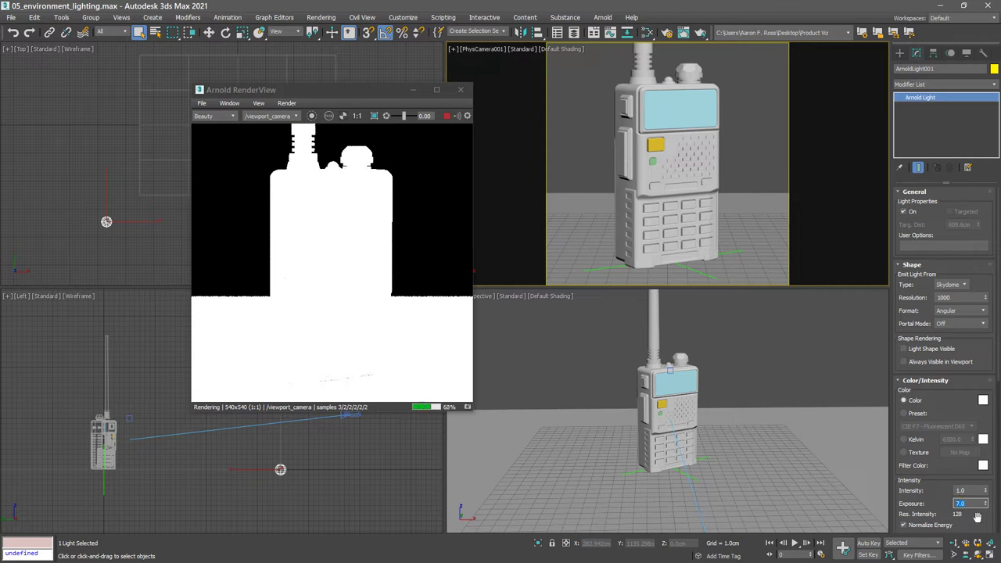
pyautogui.write('6')
pyautogui.press('Return')
pyautogui.write('1')
pyautogui.press('Return')
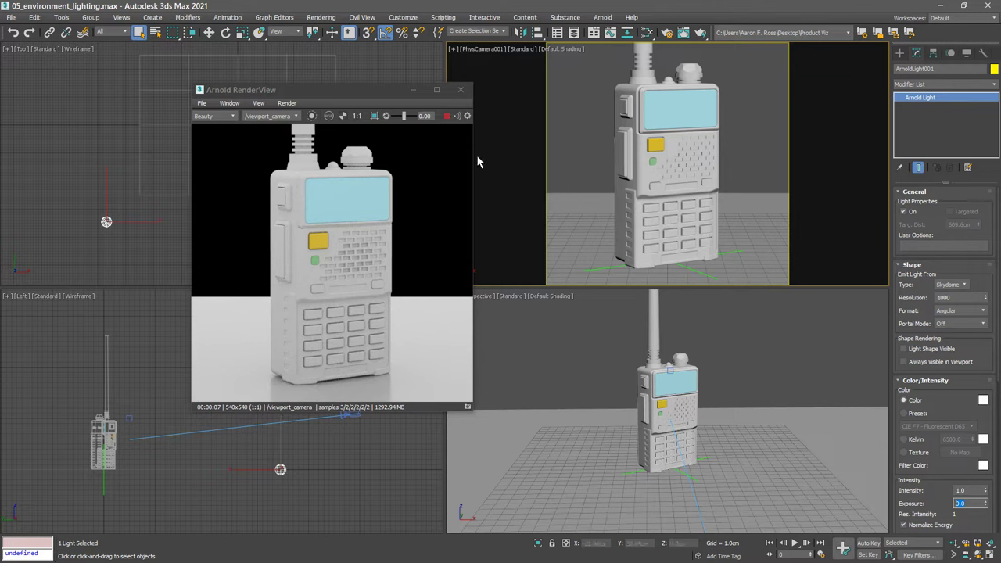
# Toggle RenderView's scene-update hold and expand the snapshot history strip below the render.
pyautogui.click(460, 117)
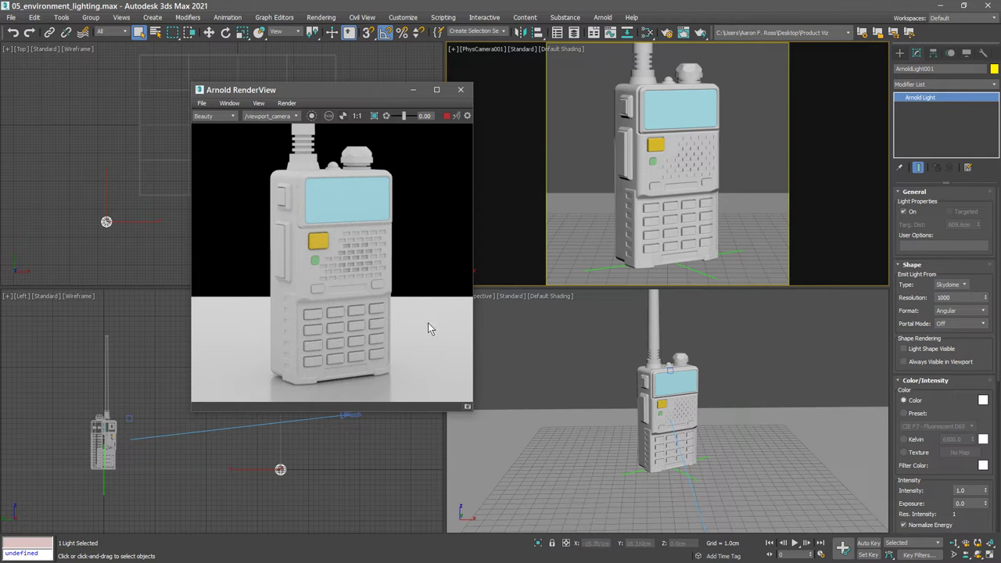
pyautogui.click(467, 408)
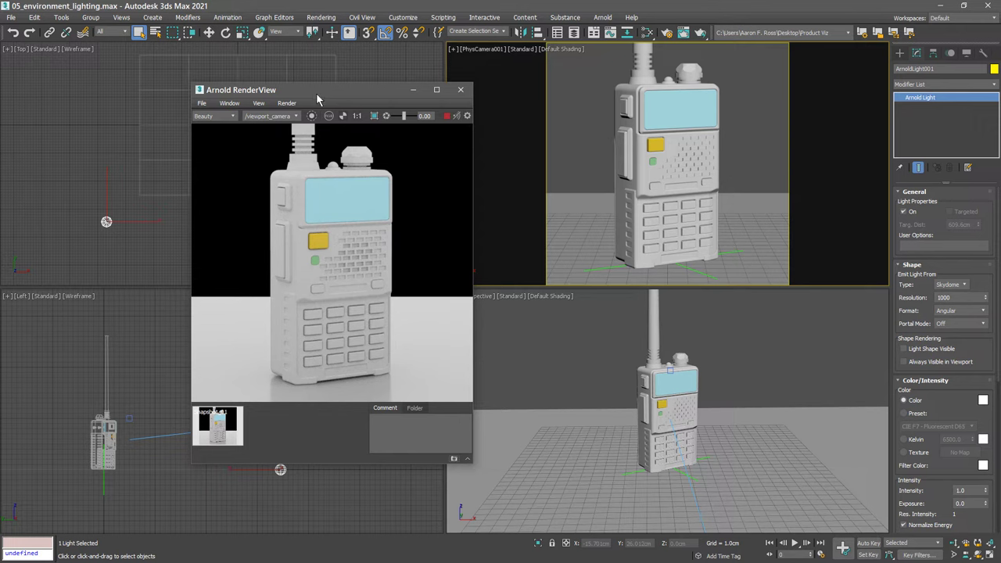
pyautogui.click(287, 103)
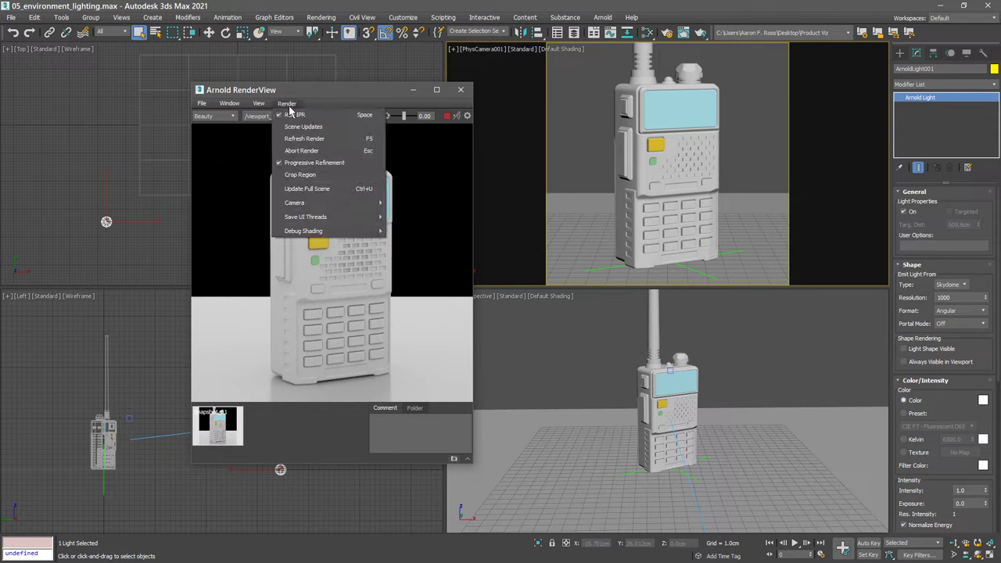
# Reserve 2 UI threads for Arnold rendering and rename ArnoldLight001 to 'skydome'.
pyautogui.moveTo(336, 219)
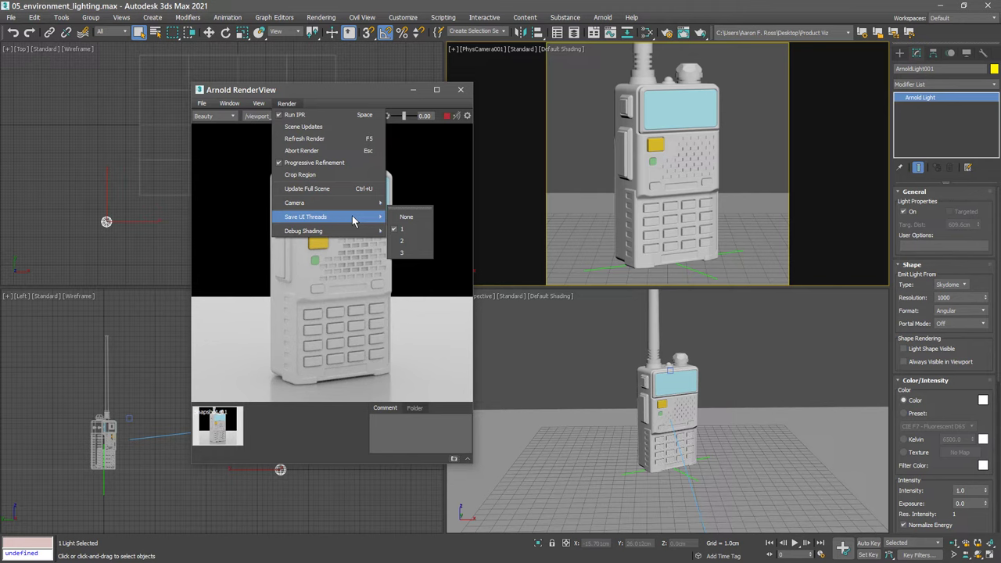
pyautogui.click(402, 244)
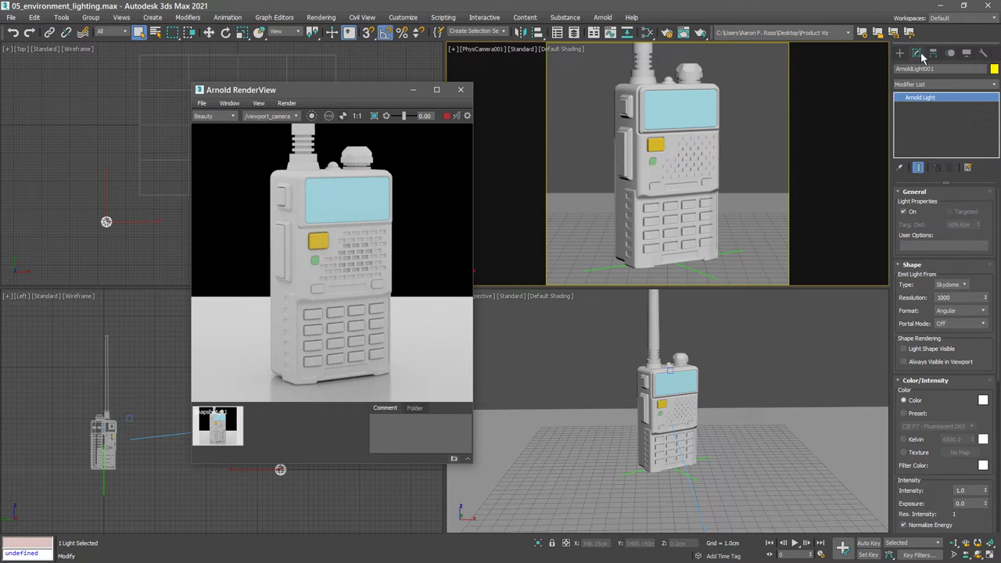
pyautogui.click(946, 68)
pyautogui.write('skydome')
pyautogui.press('Return')
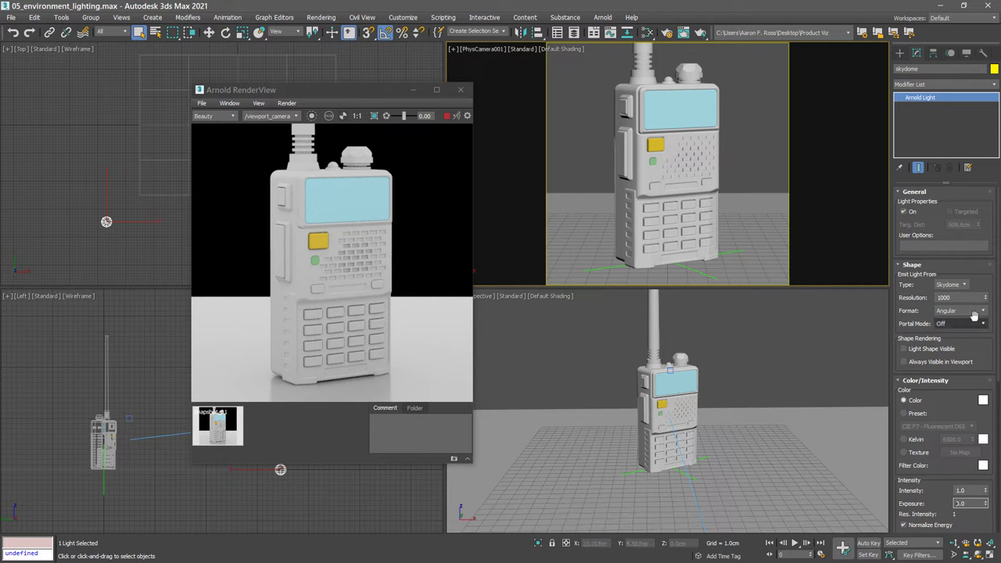
# Raise the skydome's rendering Samples from 1 to 3 and switch its colour source to Texture.
pyautogui.scroll(-4, 997, 319)
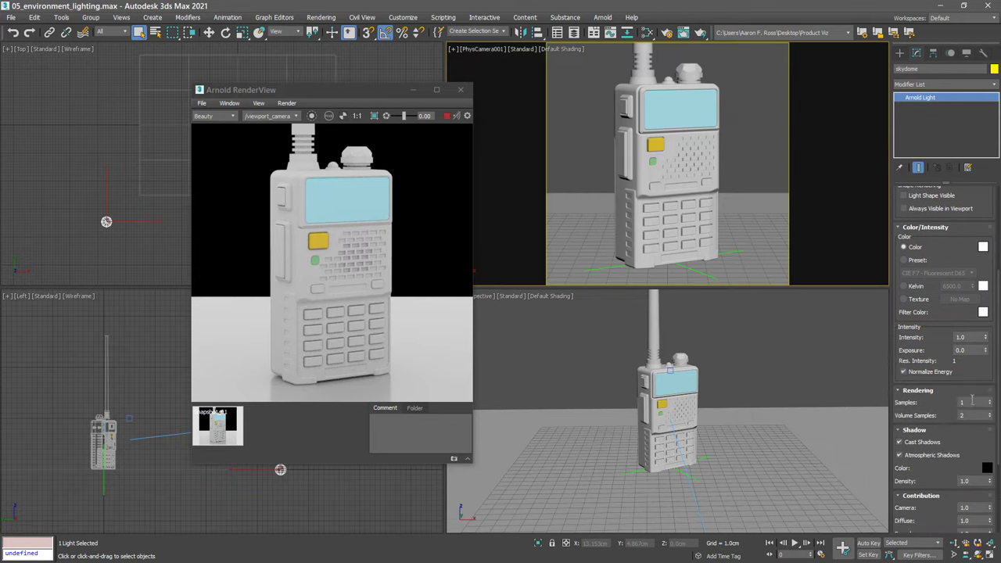
pyautogui.click(990, 400)
pyautogui.click(991, 401)
pyautogui.click(906, 301)
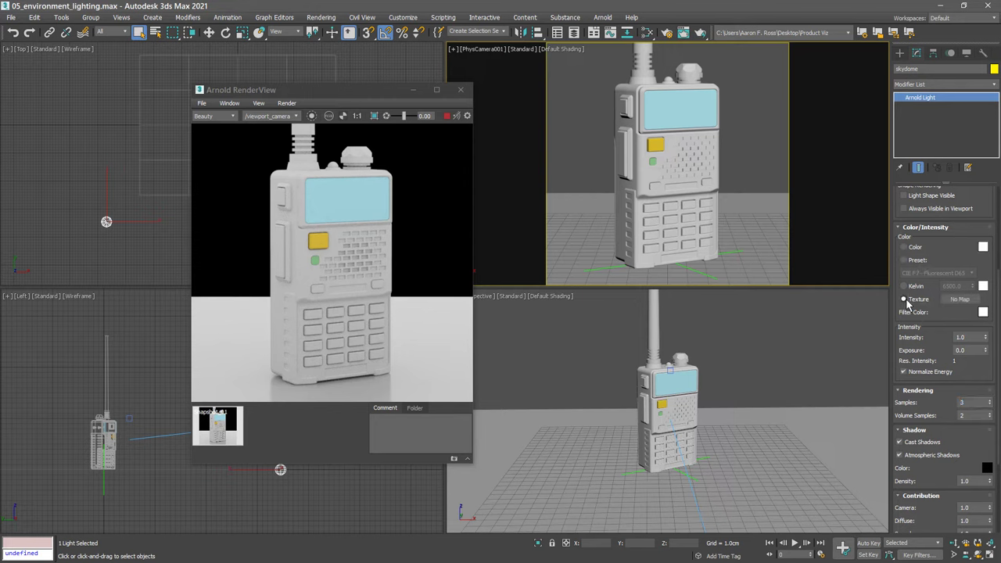
# Assign an HDRI Environment map from the Environment category as the skydome's colour texture.
pyautogui.click(948, 302)
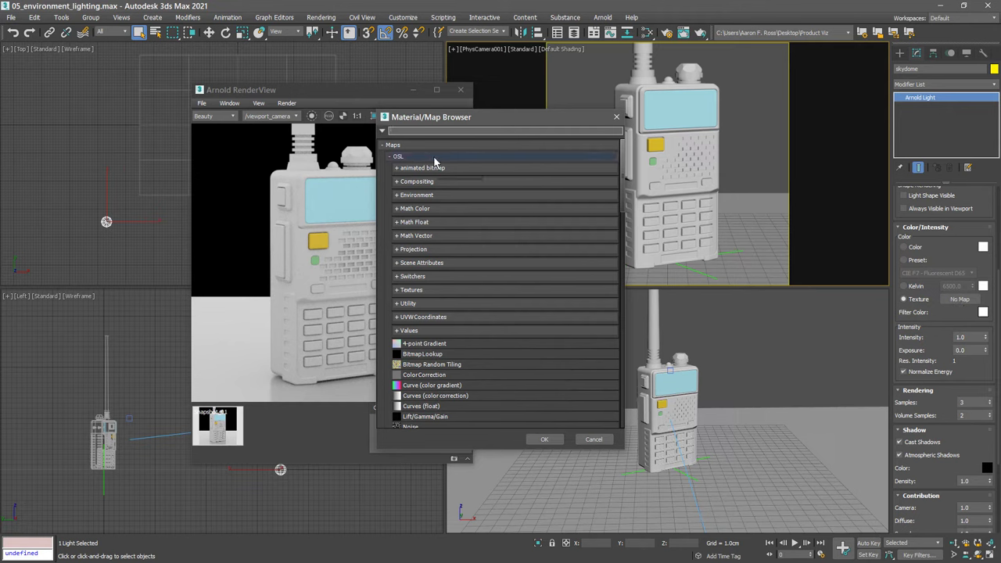
pyautogui.click(397, 197)
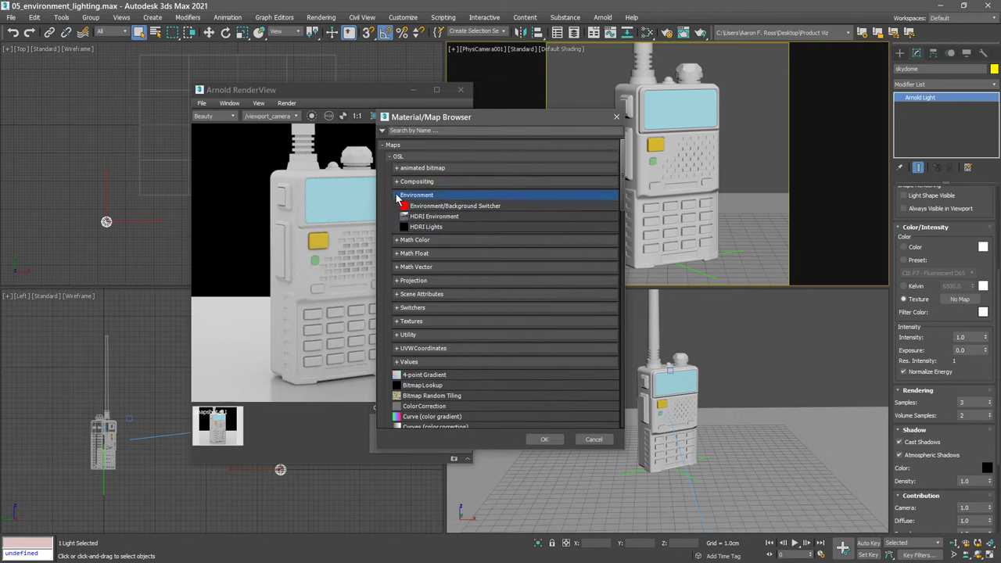
pyautogui.click(471, 217)
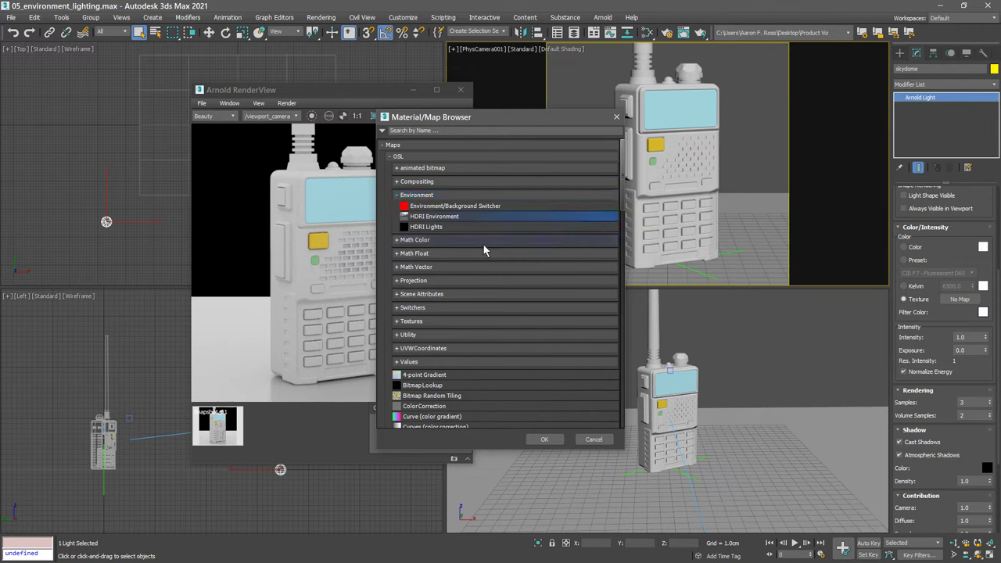
pyautogui.click(547, 438)
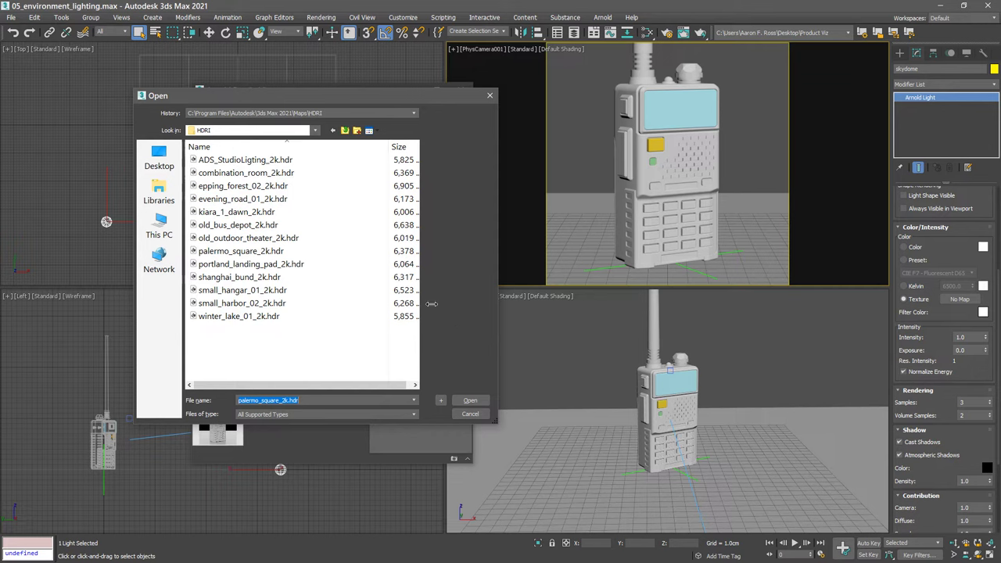
# Load modern_buildings_4k_monochrome.hdr from Desktop > Product Viz > sceneassets > images into the HDRI map.
pyautogui.click(157, 159)
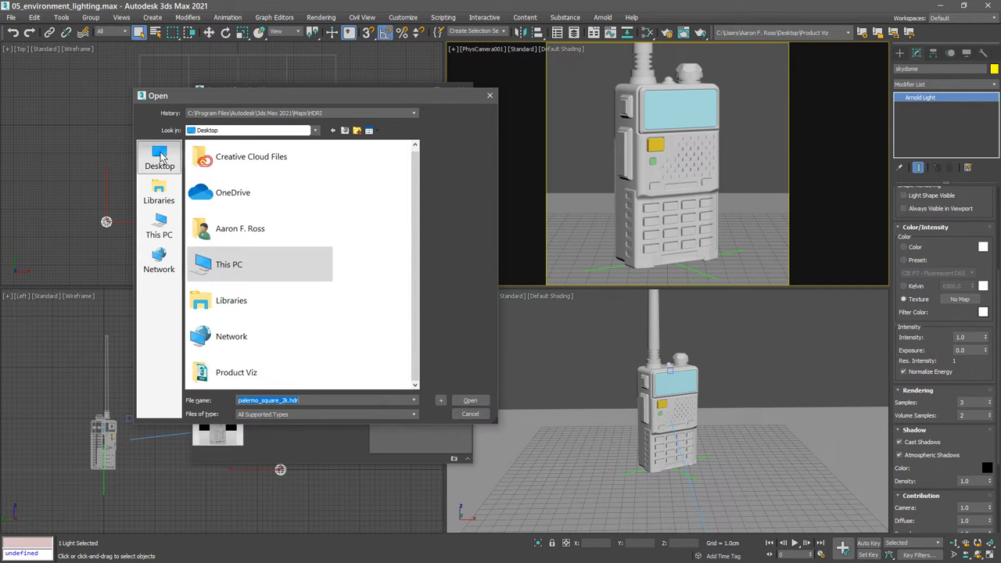
pyautogui.doubleClick(249, 374)
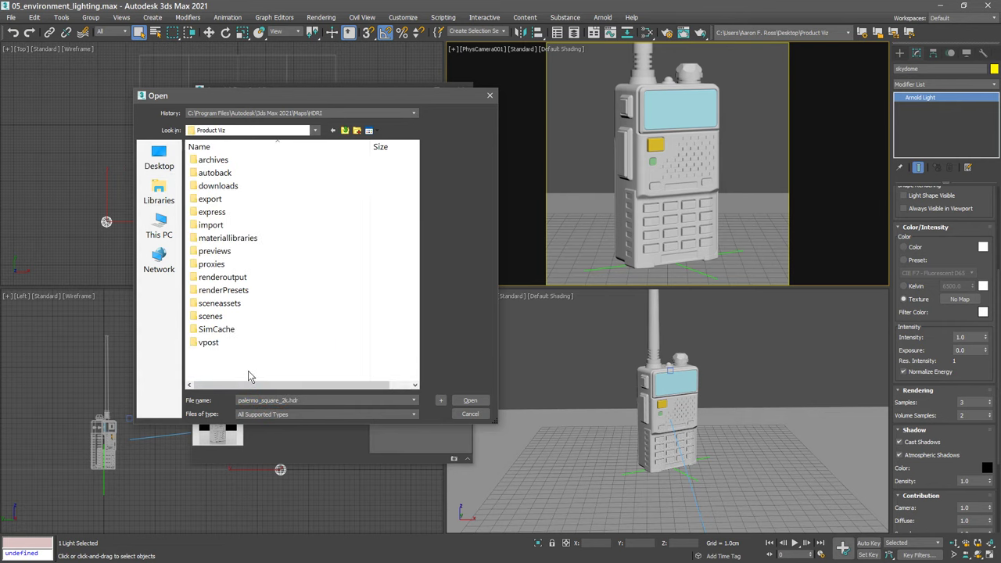
pyautogui.doubleClick(224, 304)
pyautogui.doubleClick(213, 188)
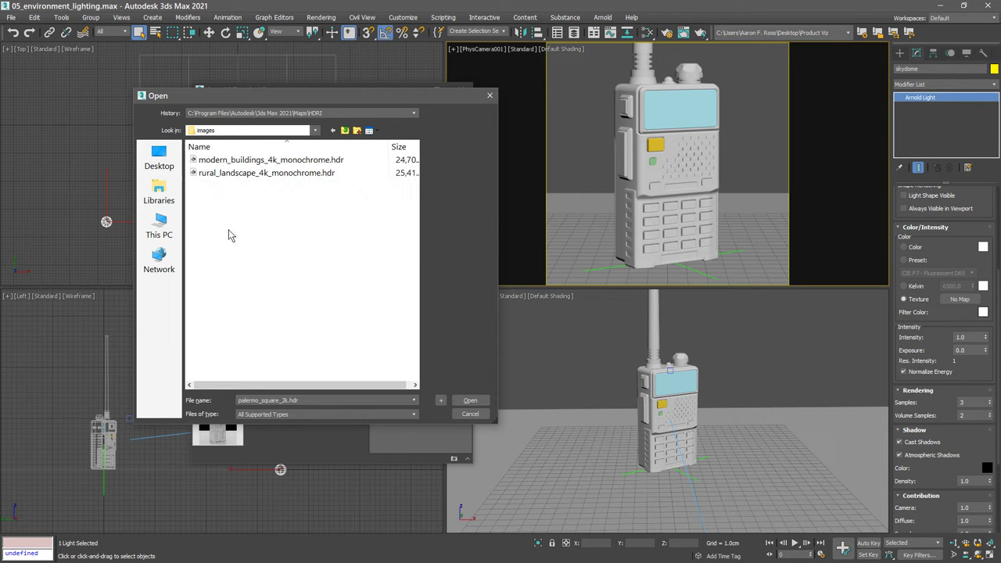
pyautogui.click(210, 161)
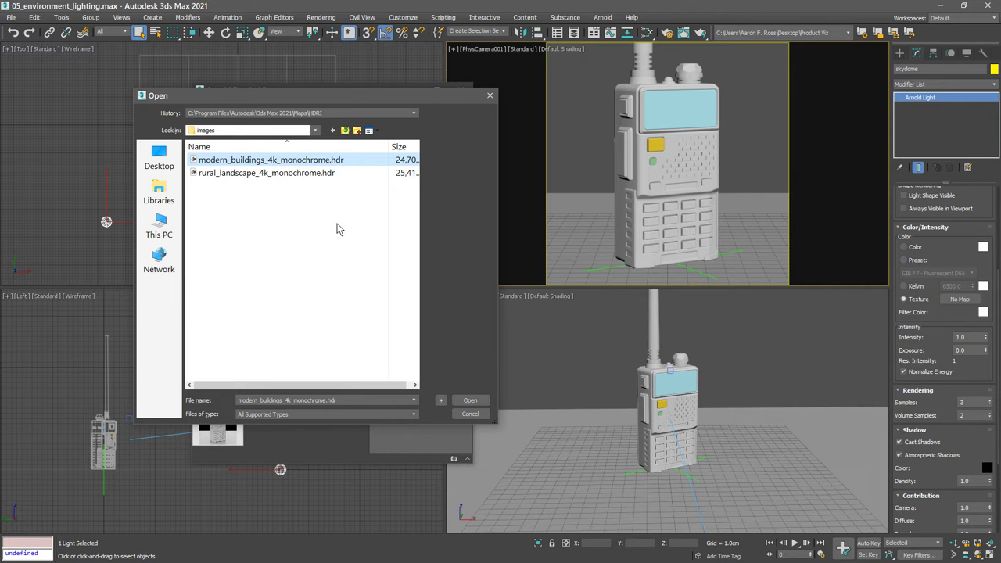
pyautogui.click(470, 402)
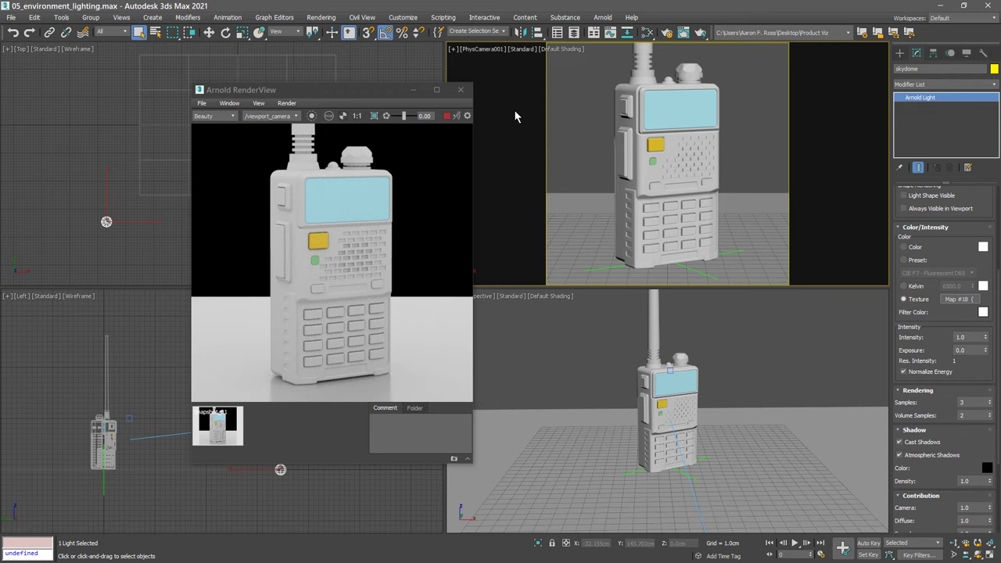
# Enable RenderView auto-refresh and set the skydome exposure to -2.0.
pyautogui.click(458, 117)
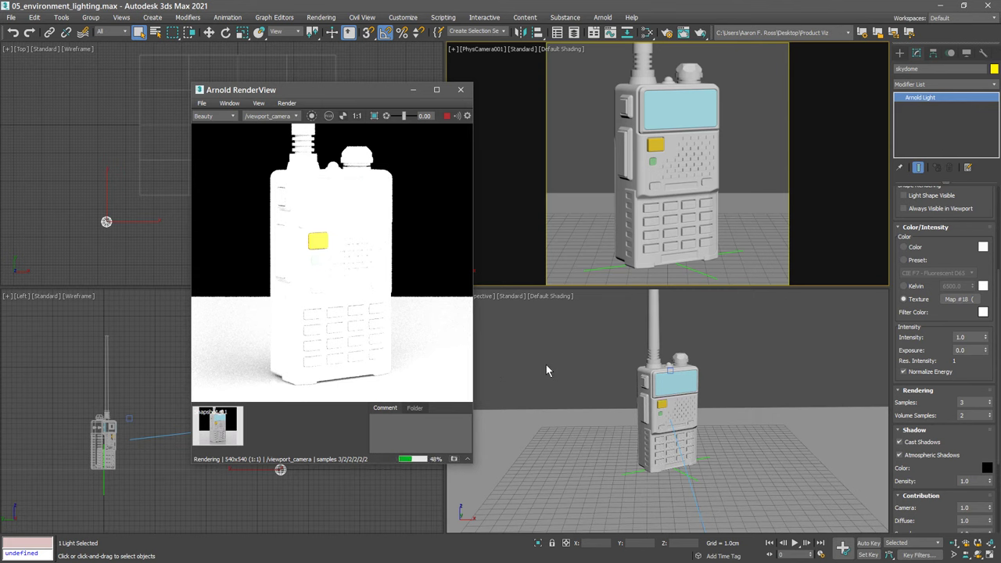
pyautogui.doubleClick(968, 350)
pyautogui.write('-')
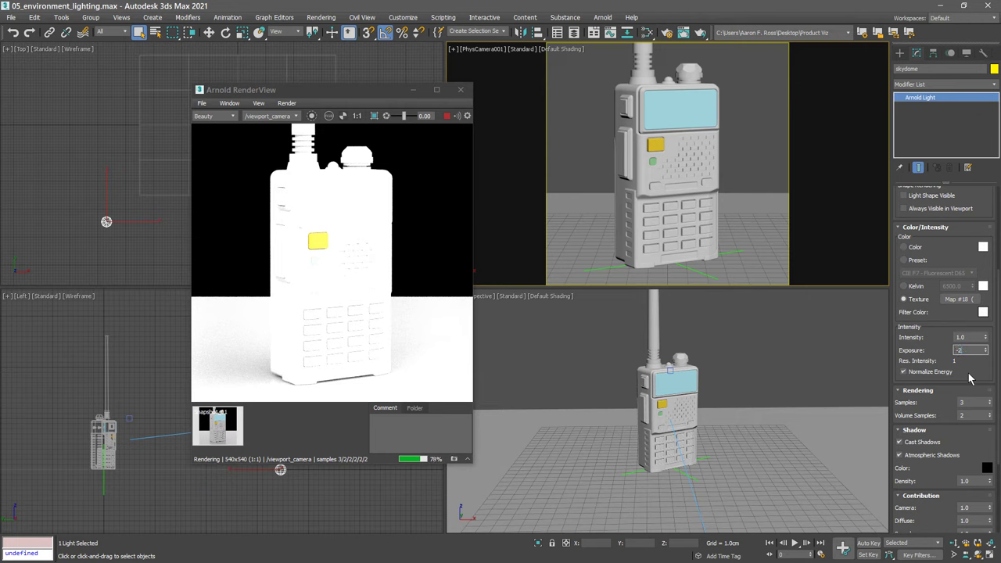
pyautogui.write('2')
pyautogui.press('Return')
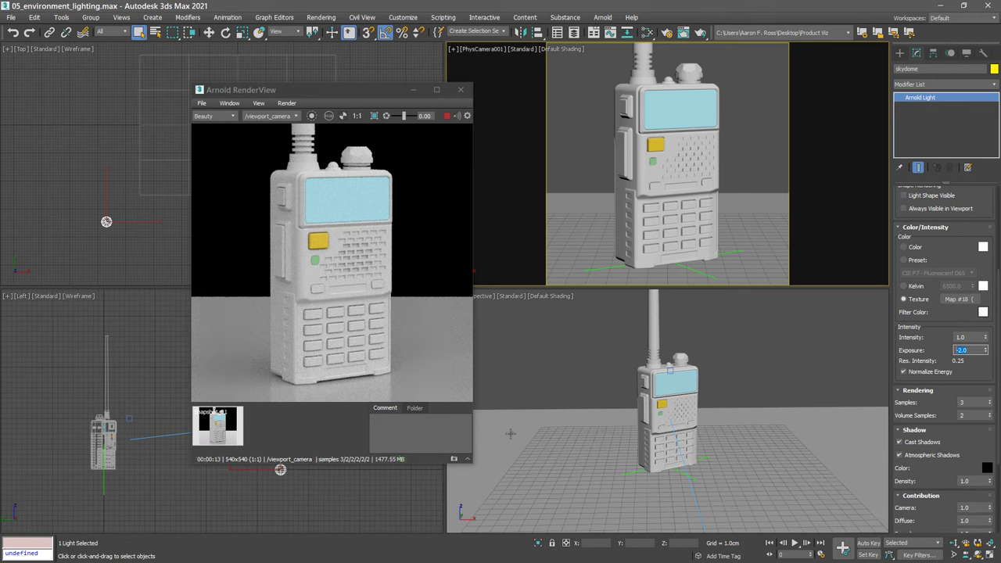
# Store a snapshot of the HDRI-lit render, compare it with the earlier one, then render the Perspective view.
pyautogui.click(454, 460)
pyautogui.click(453, 460)
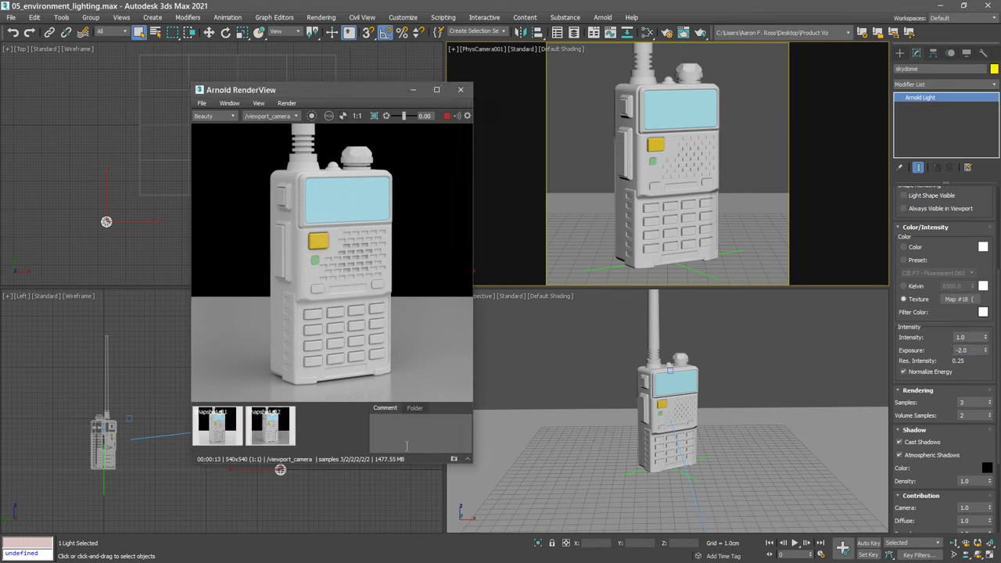
pyautogui.click(218, 436)
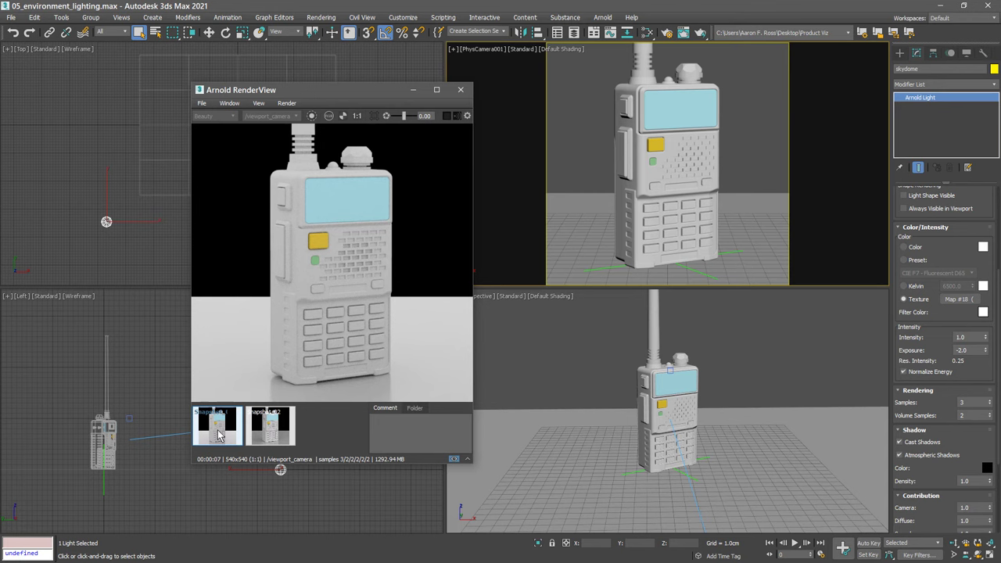
pyautogui.click(270, 434)
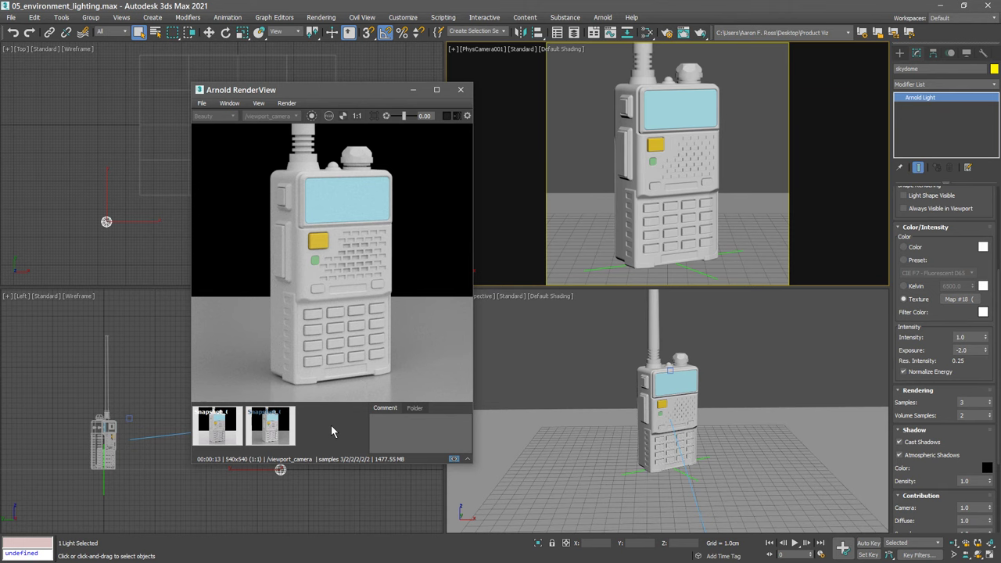
pyautogui.click(454, 460)
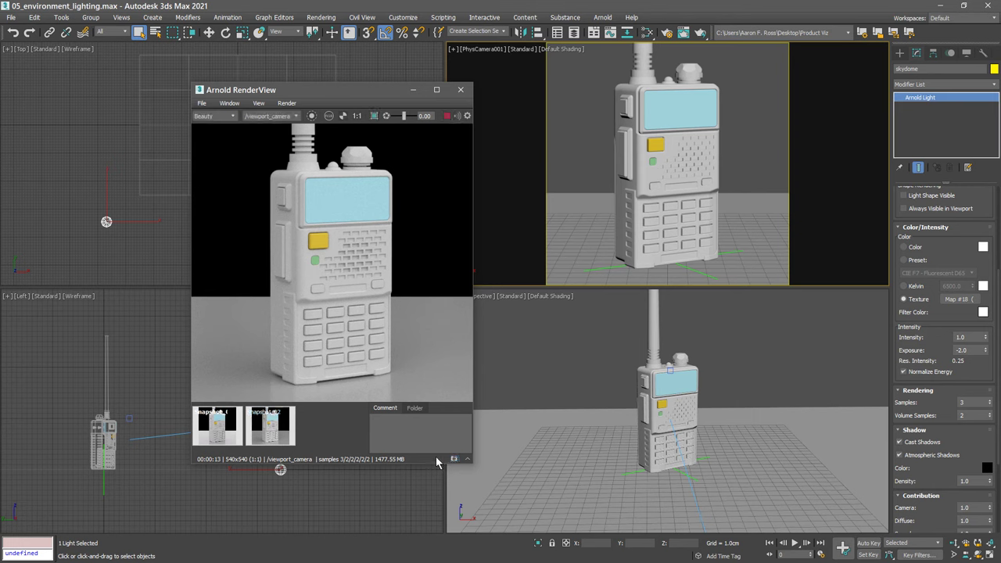
pyautogui.click(569, 374)
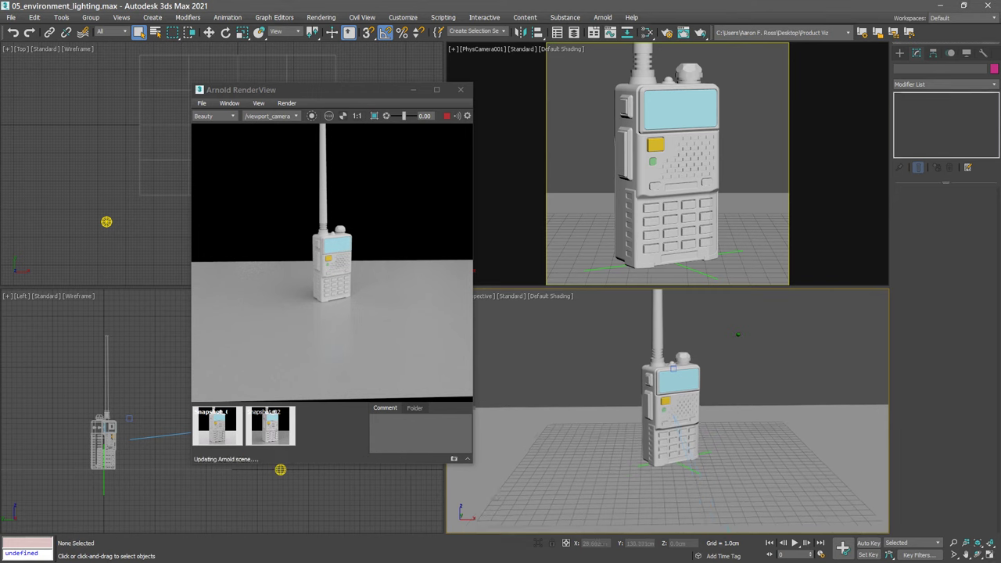
# Enable the skydome's Light Shape Visible to preview the HDRI backdrop, orbit down, then disable it.
pyautogui.scroll(-5, 738, 334)
pyautogui.scroll(-4, 738, 335)
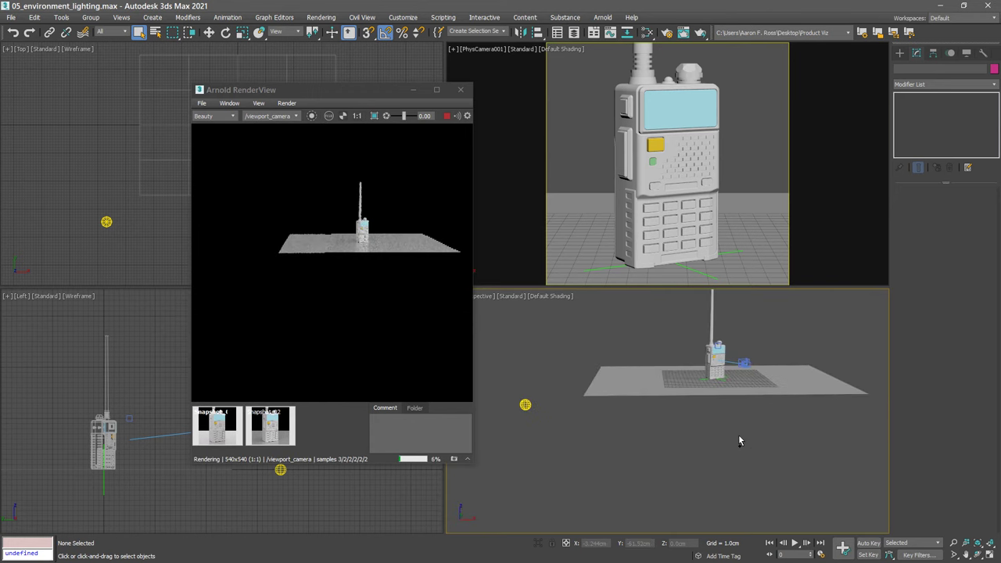
pyautogui.click(525, 404)
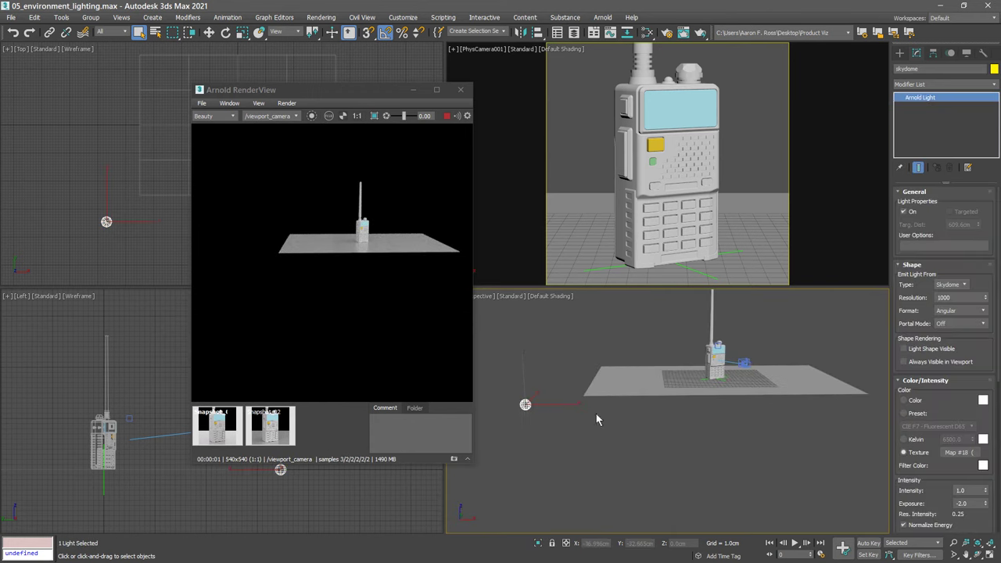
pyautogui.click(905, 350)
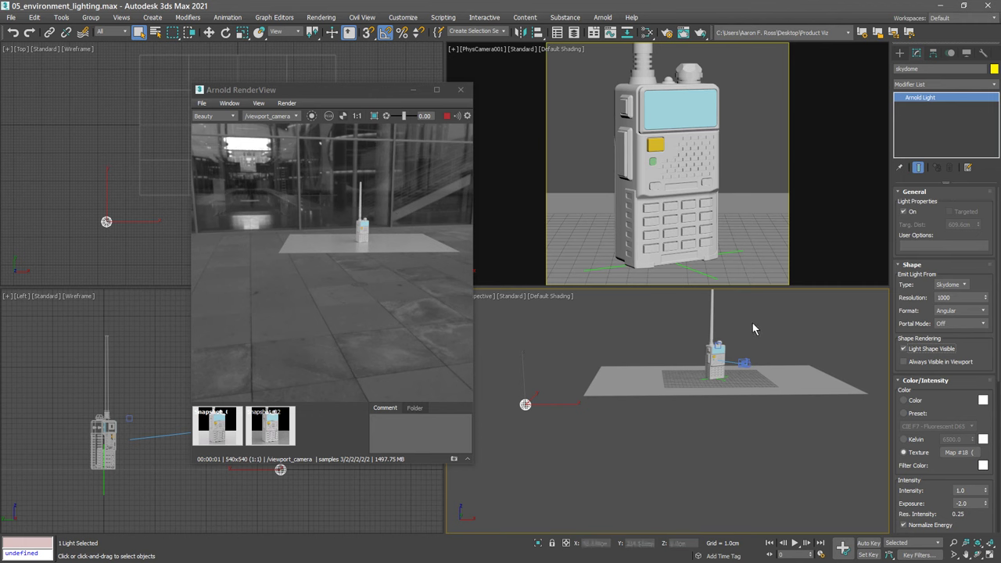
pyautogui.keyDown('alt'); pyautogui.moveTo(781, 314); pyautogui.dragTo(637, 381, button='middle'); pyautogui.keyUp('alt')
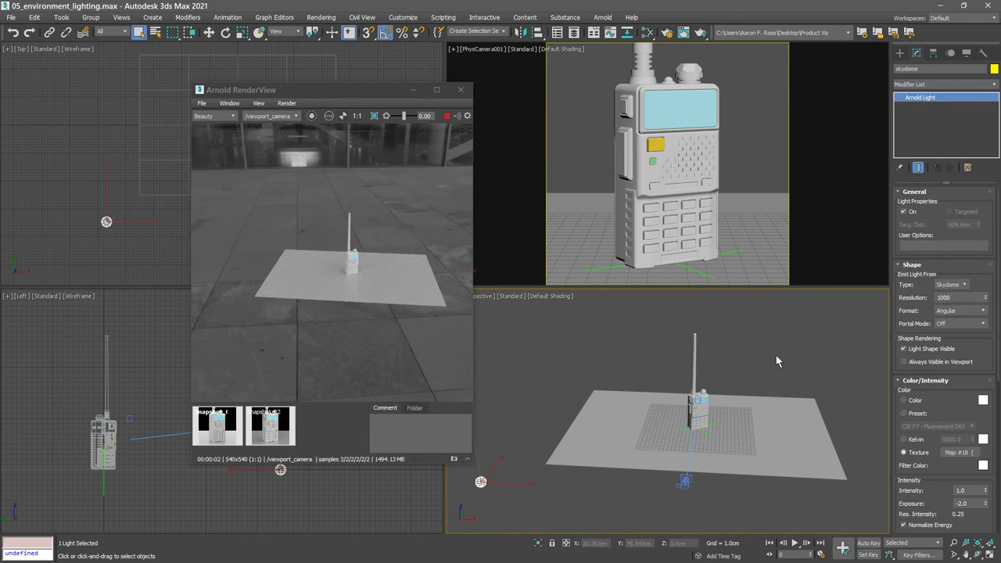
pyautogui.click(900, 347)
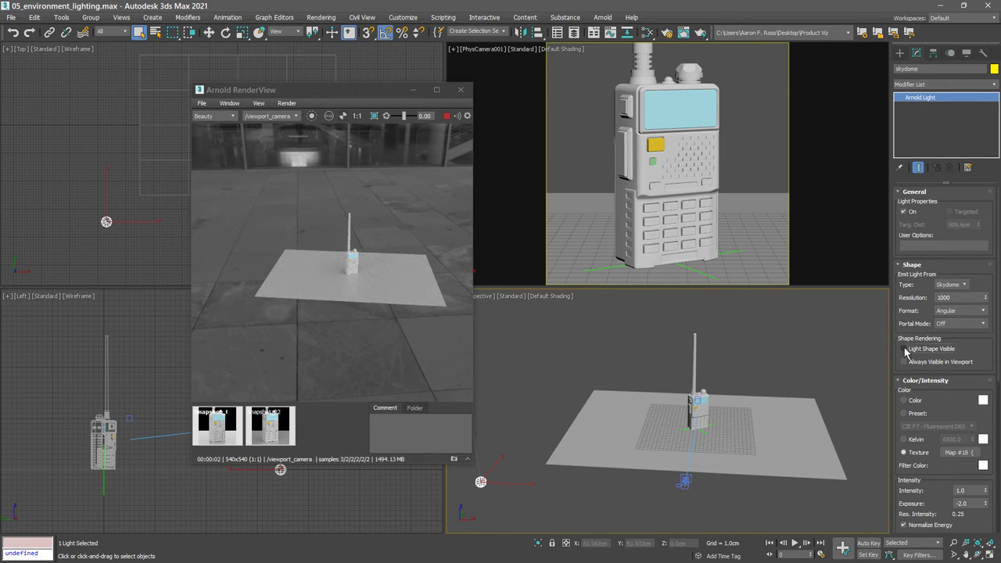